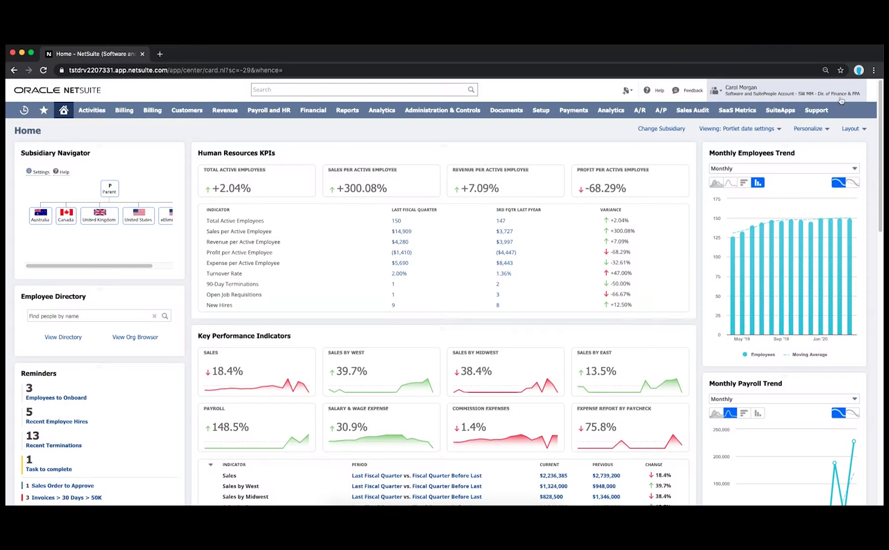
Open the Sales by East quarterly trend graph, then close it.
mouse_move(840, 98)
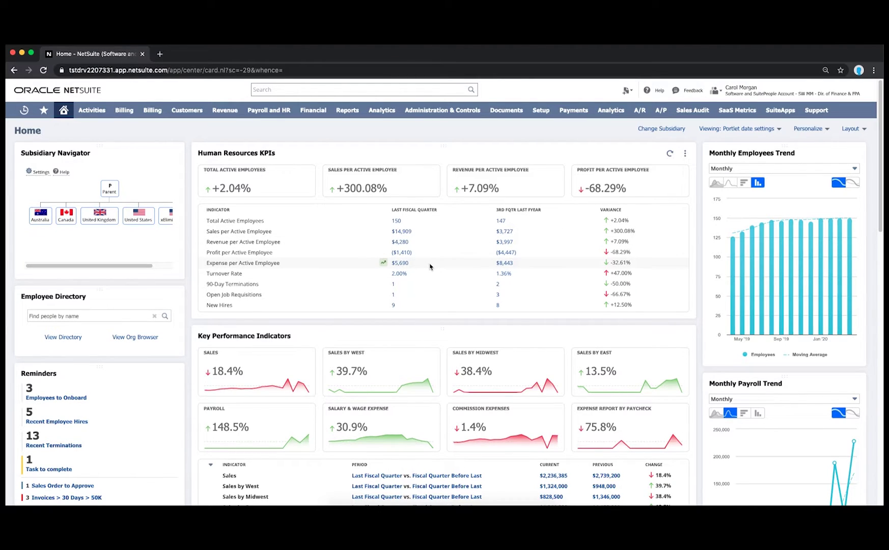
mouse_move(399, 242)
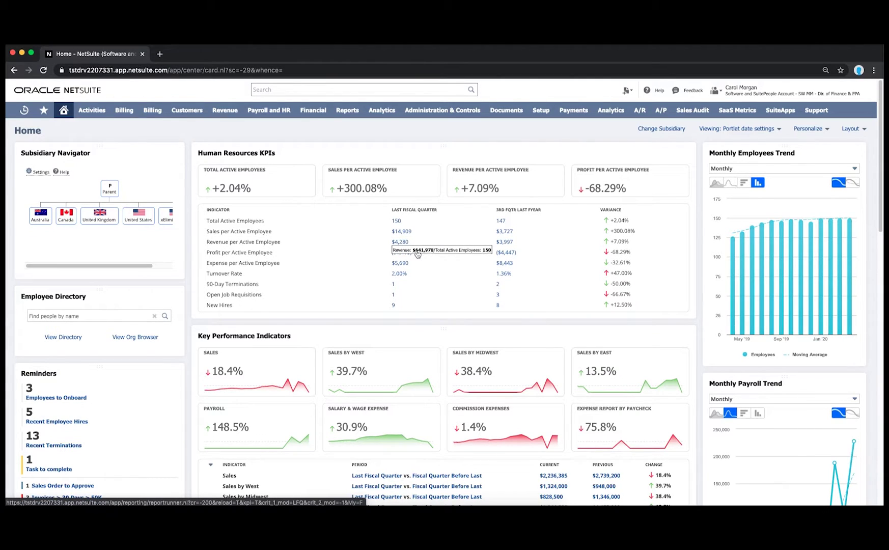
drag(198, 276, 666, 320)
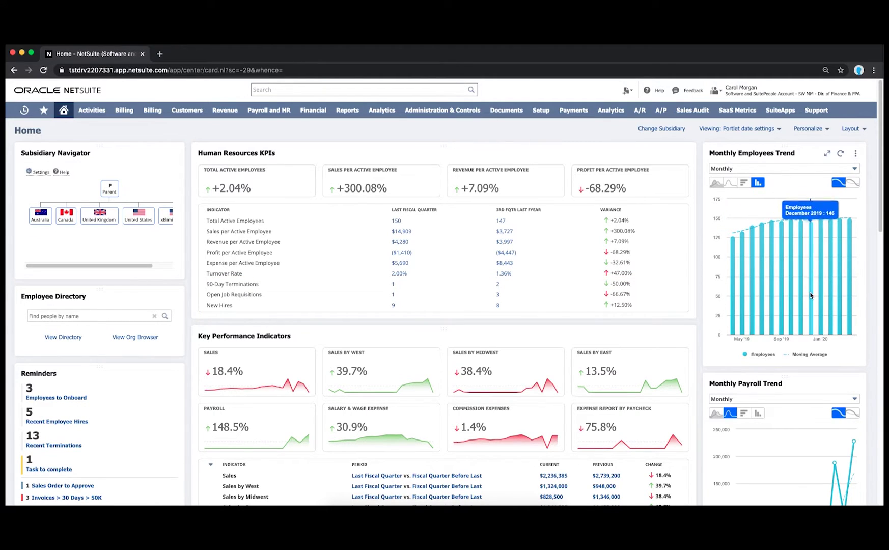
scroll(620, 372, down, 2)
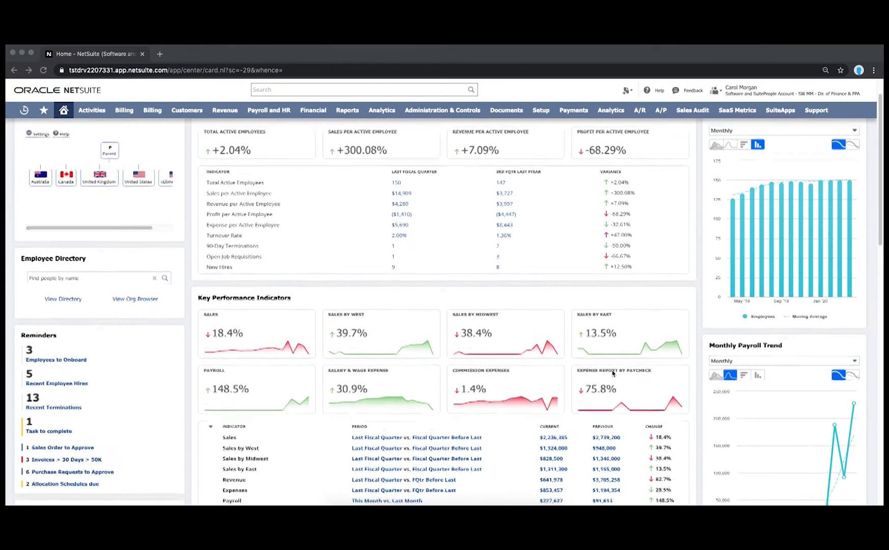
scroll(611, 373, down, 2)
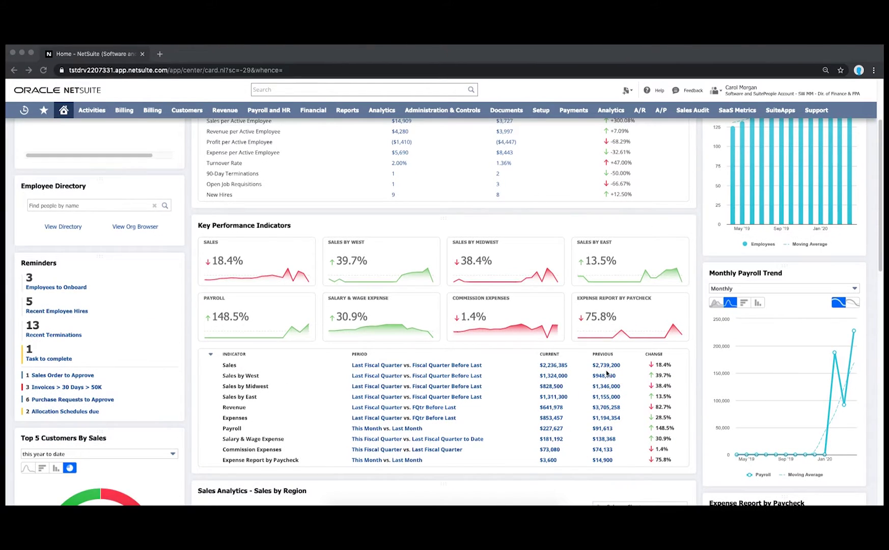
scroll(606, 374, down, 1)
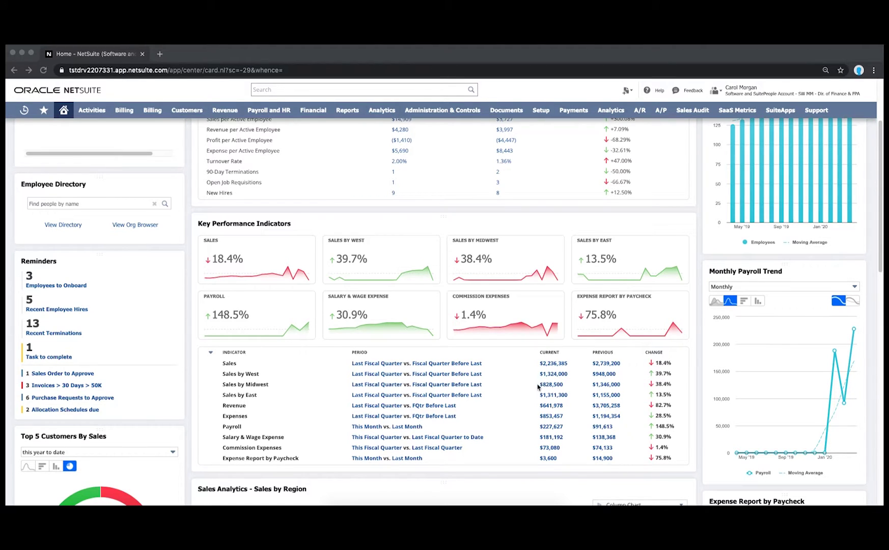
click(343, 397)
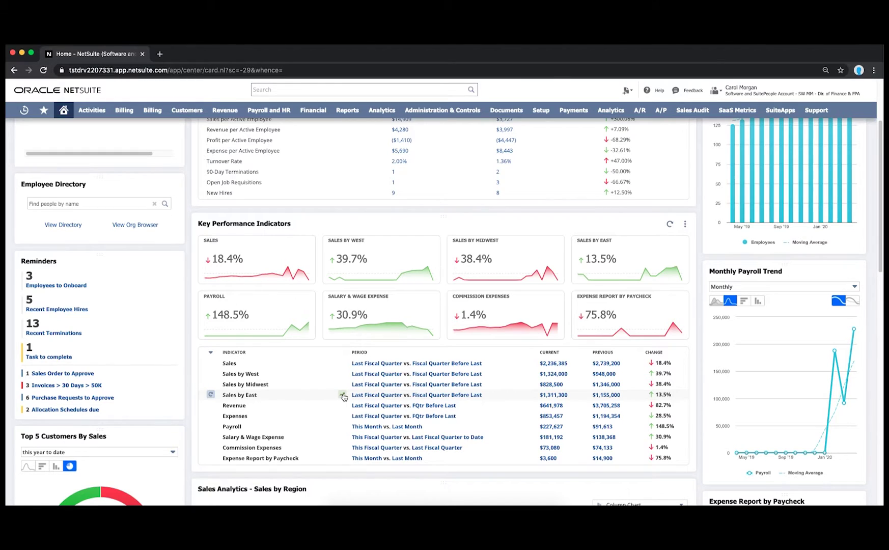
click(344, 396)
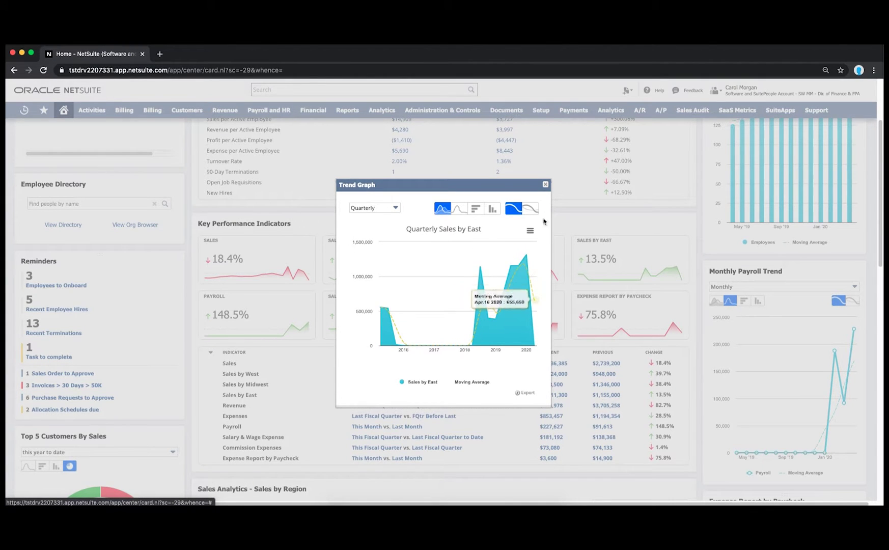
click(545, 184)
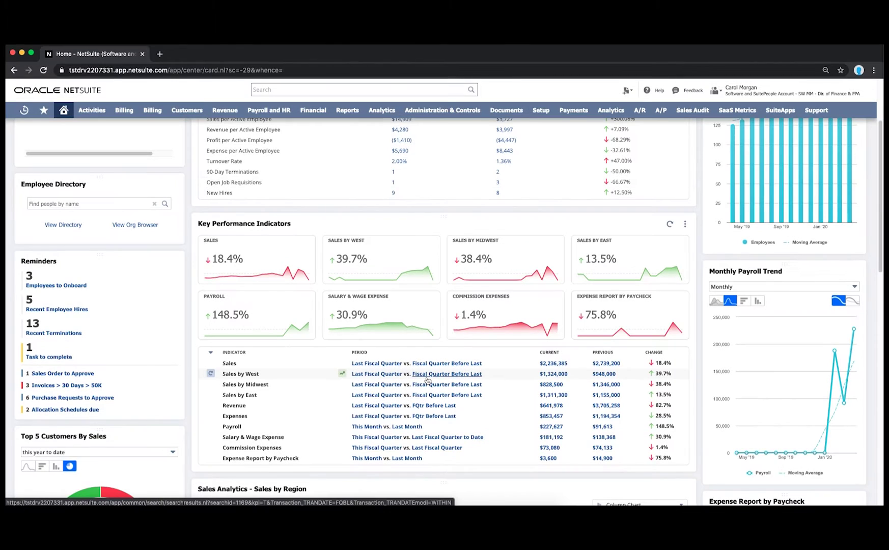
Turn on the greyed-out US-BDR – Sales series in the Sales by Region chart.
scroll(427, 380, down, 3)
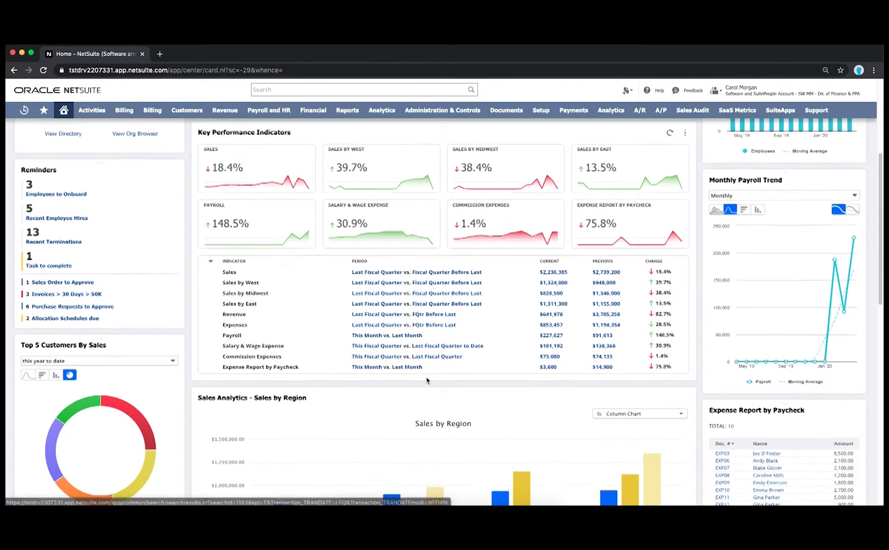
scroll(429, 377, down, 3)
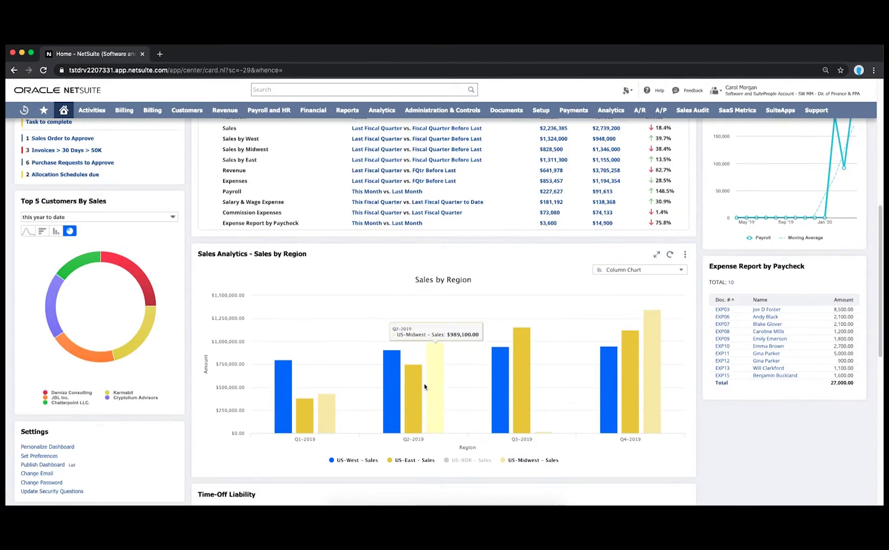
mouse_move(412, 395)
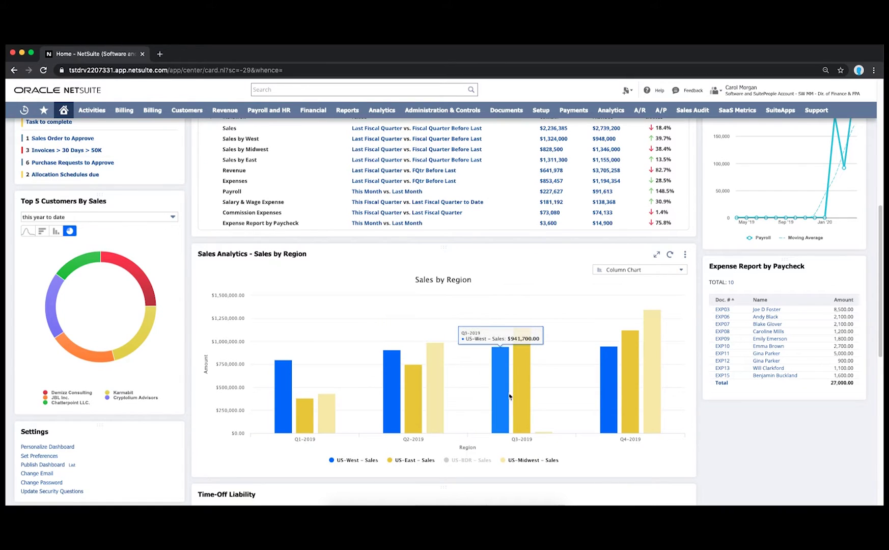
click(470, 458)
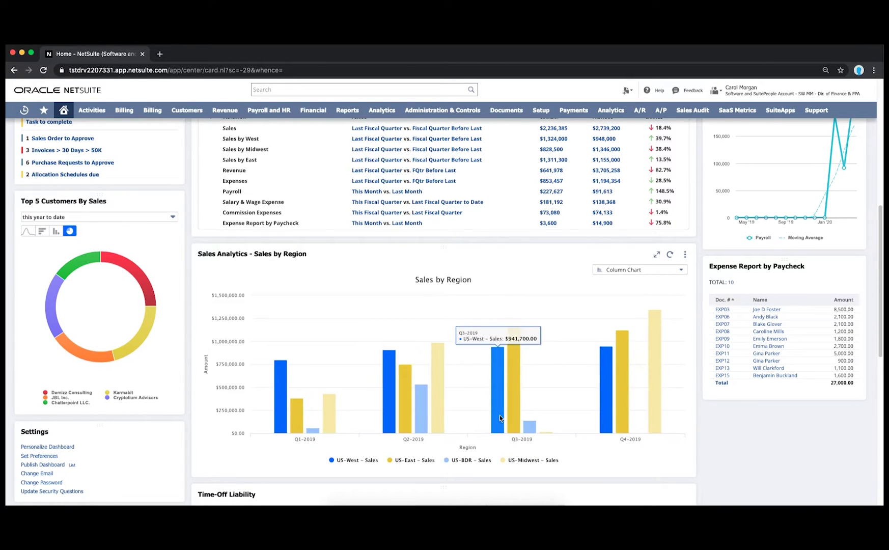
scroll(433, 320, up, 2)
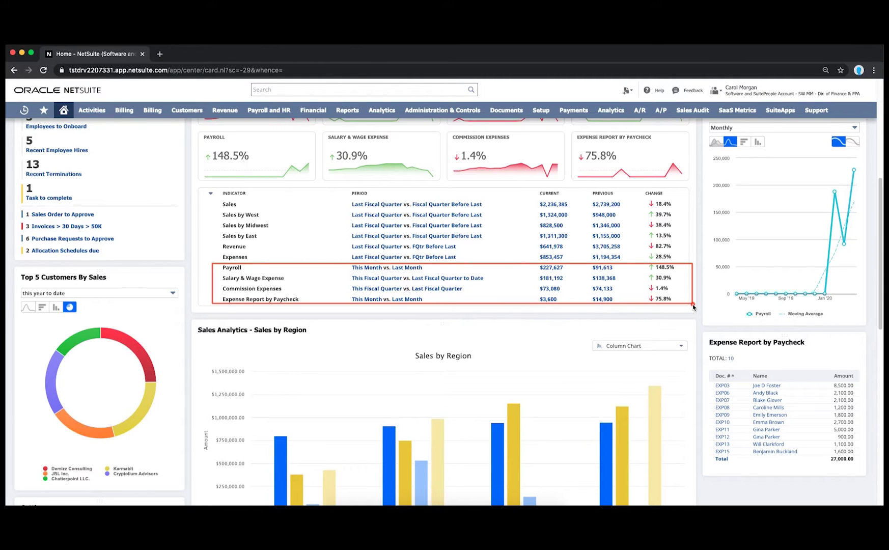
Open the $227,627 Payroll figure's Payroll Summary by Item report in a new tab.
scroll(764, 285, up, 2)
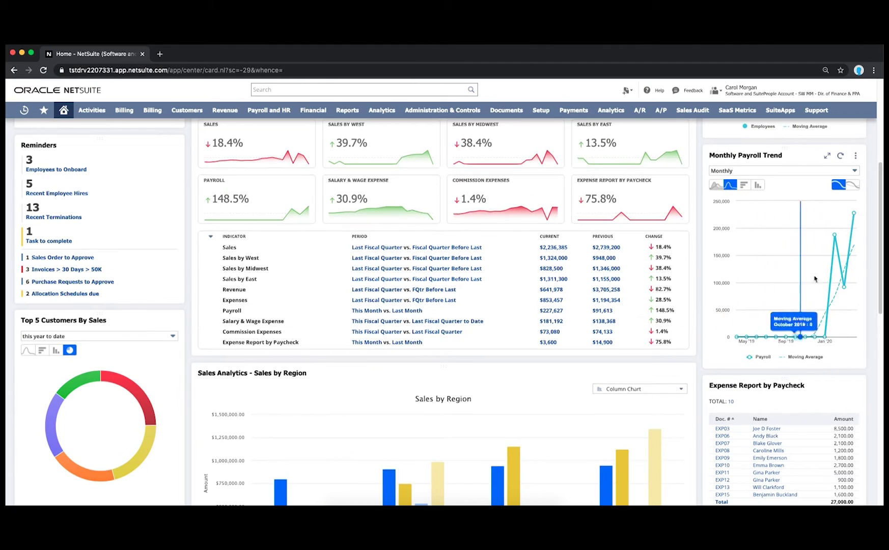
right_click(556, 312)
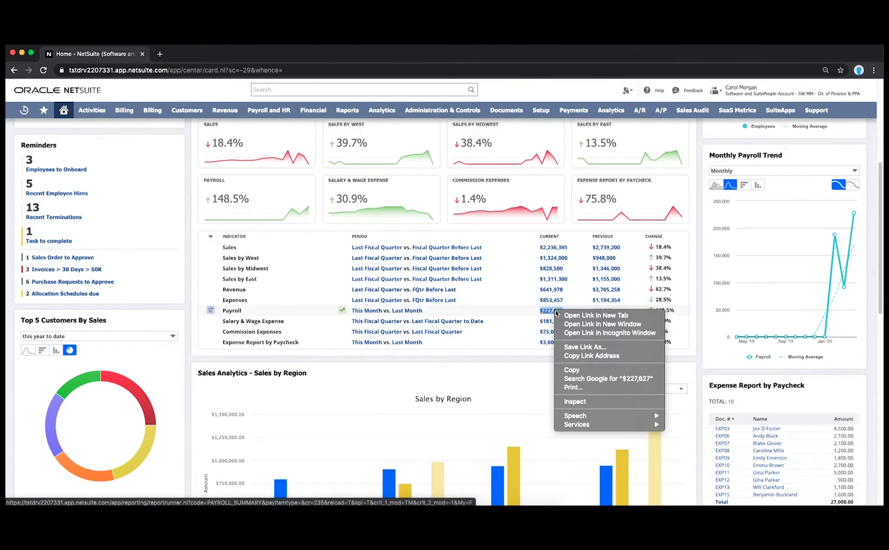
click(581, 315)
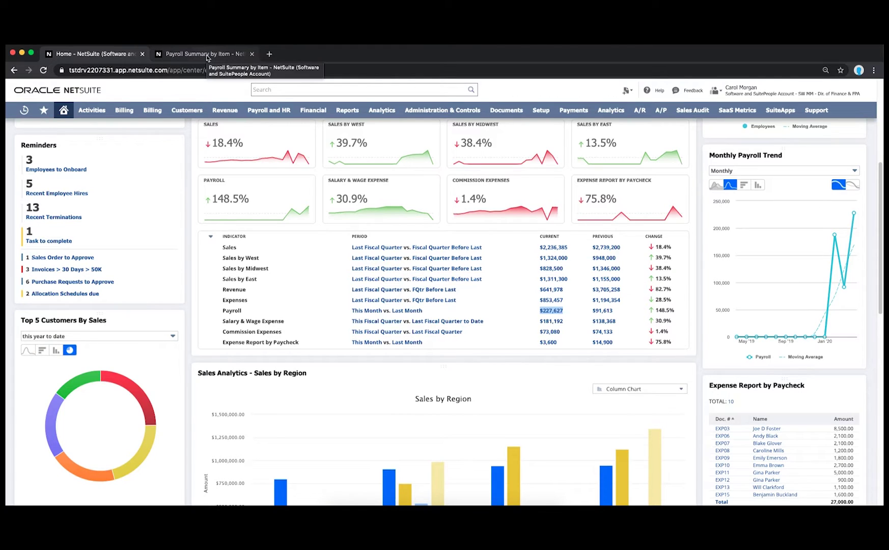
click(207, 56)
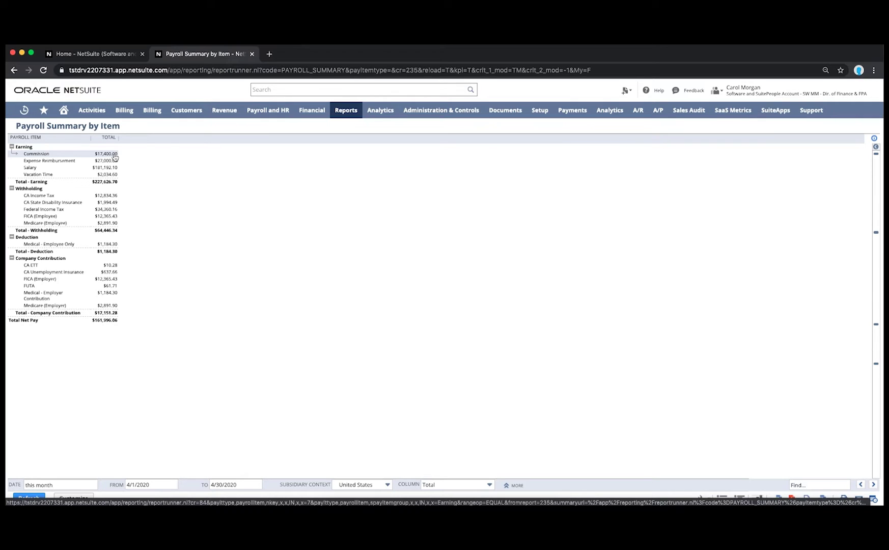
Drill from the Commission amount into Payroll Detail, then open the $5,000.00 paycheck in a new tab.
right_click(116, 158)
click(131, 158)
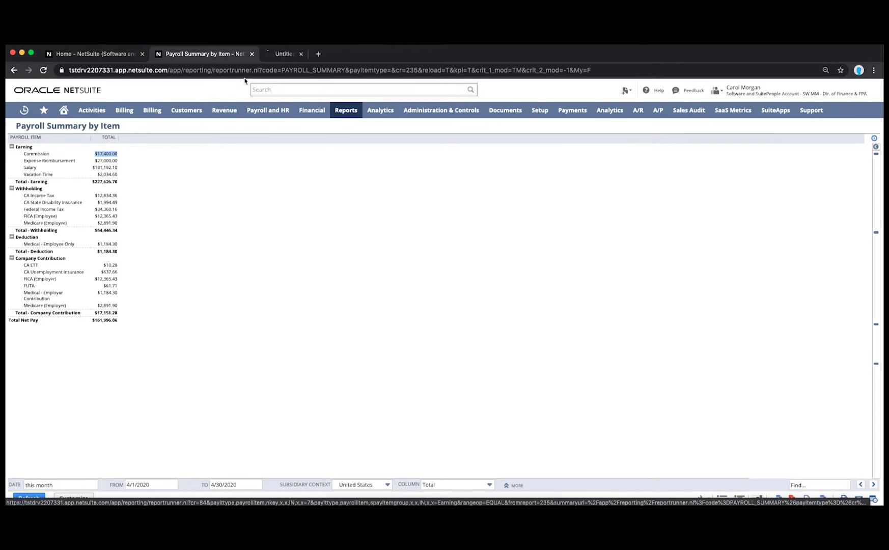
click(280, 55)
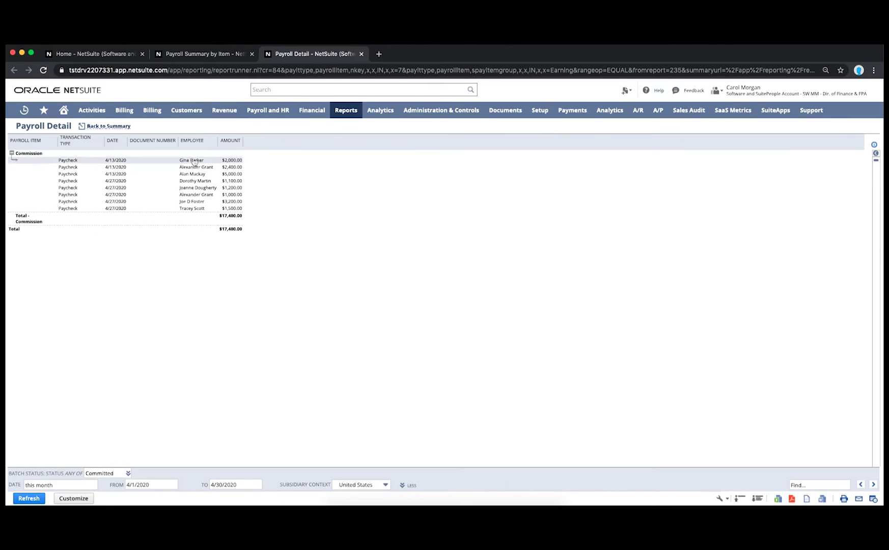
right_click(227, 174)
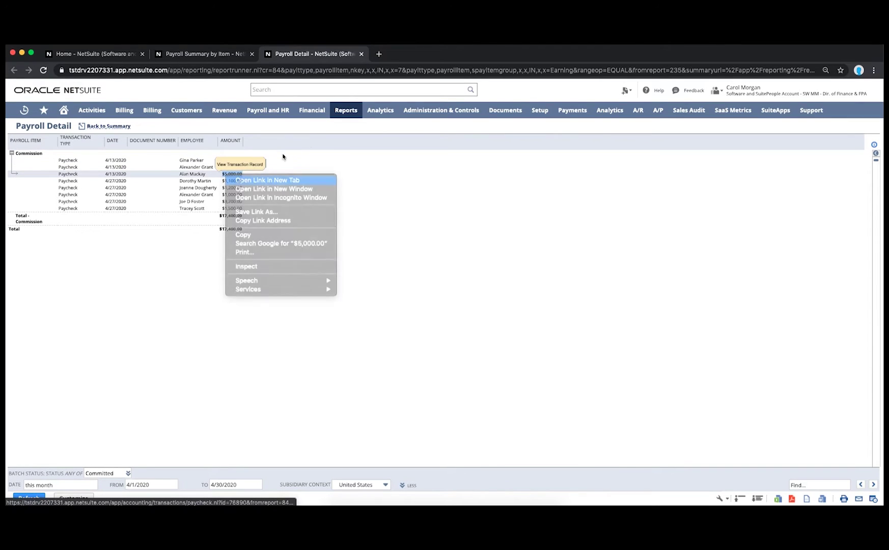
click(268, 180)
Review the paycheck's contributions, deductions and earnings breakdowns.
click(402, 56)
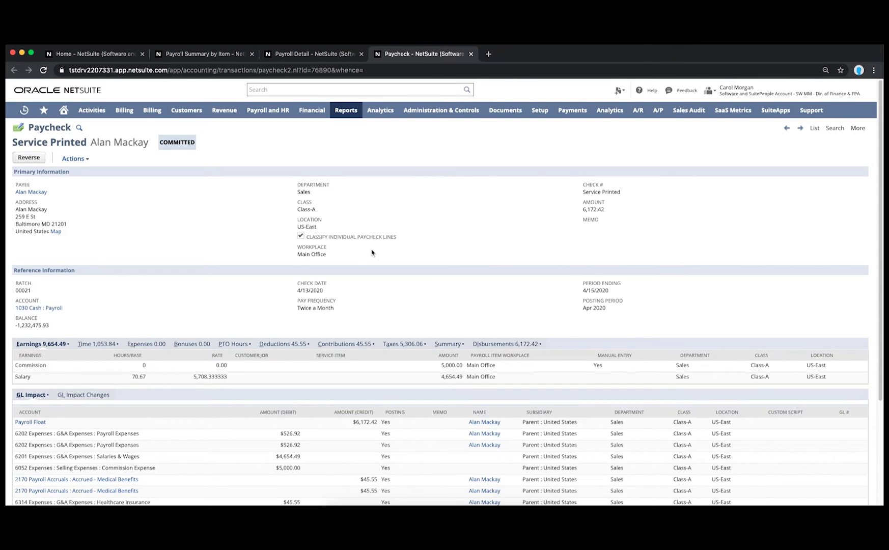
scroll(367, 260, down, 1)
scroll(364, 262, down, 3)
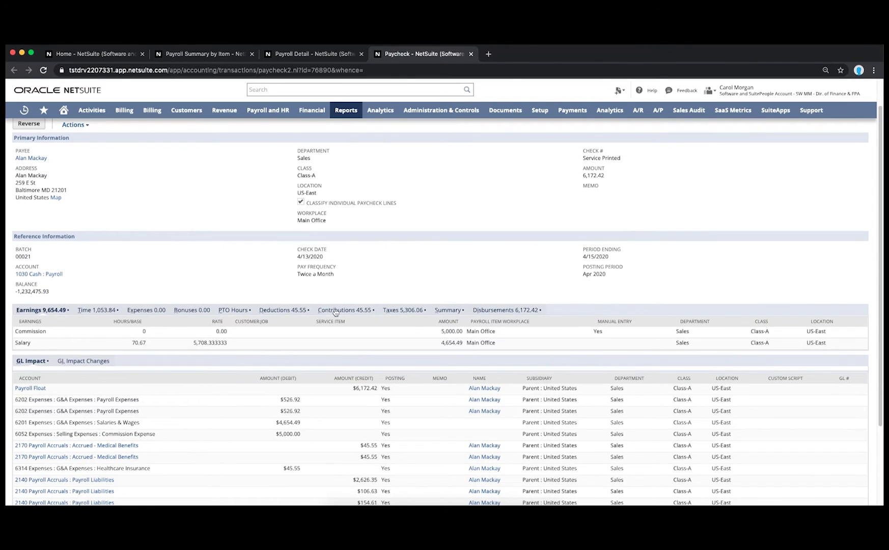
click(336, 312)
click(289, 312)
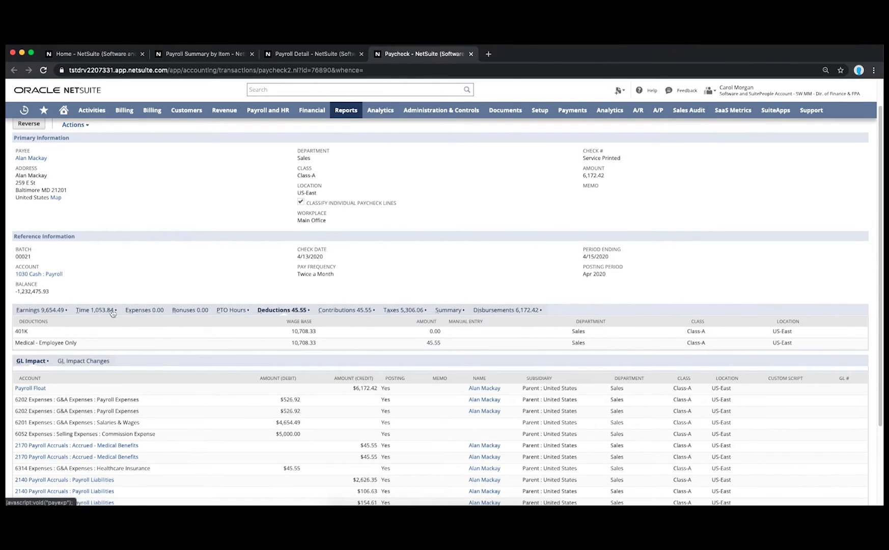
click(54, 312)
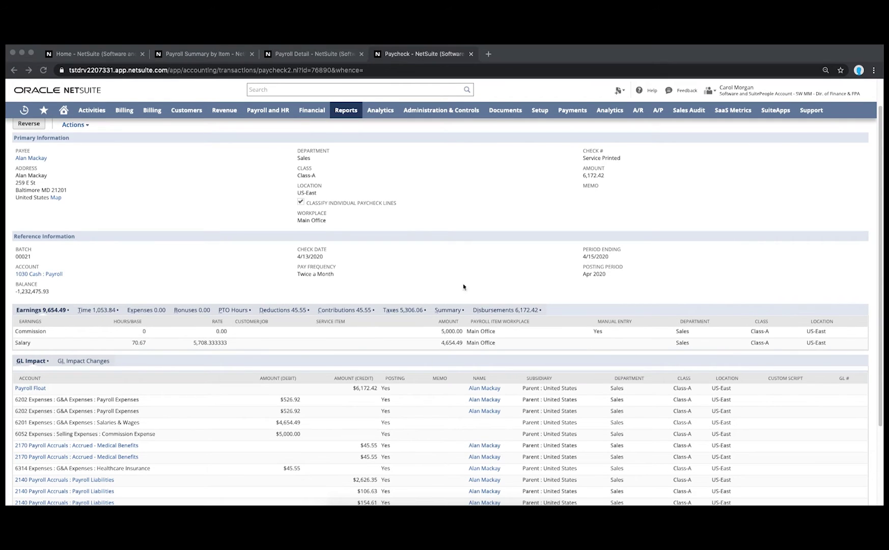
Open the paycheck payee's employee record in a new tab.
scroll(318, 299, up, 3)
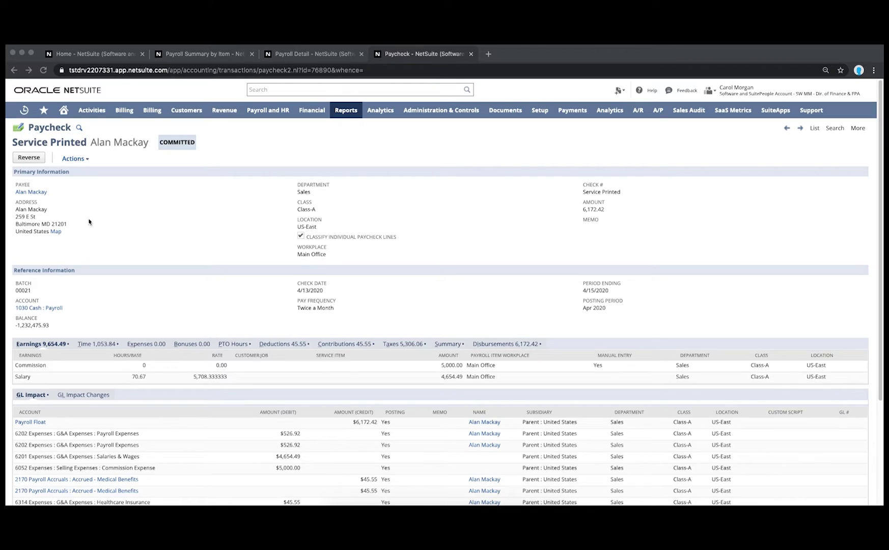
right_click(39, 191)
click(67, 194)
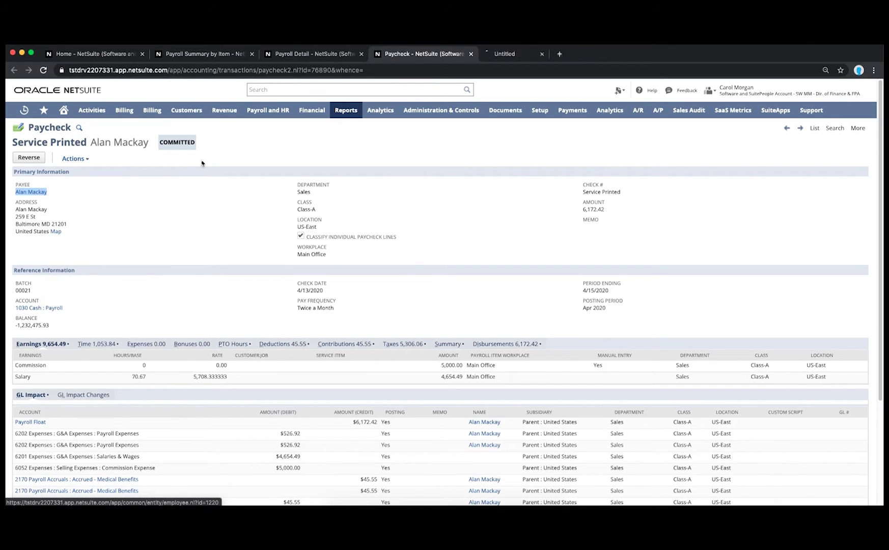
Review the employee's Payroll subtab and Effective Date Log, then return to the Home dashboard.
click(530, 53)
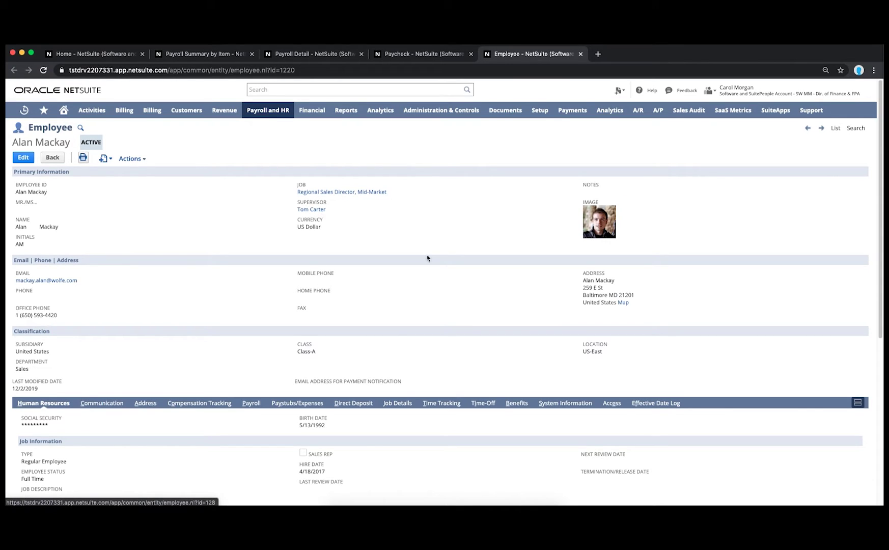
click(252, 403)
scroll(221, 347, down, 3)
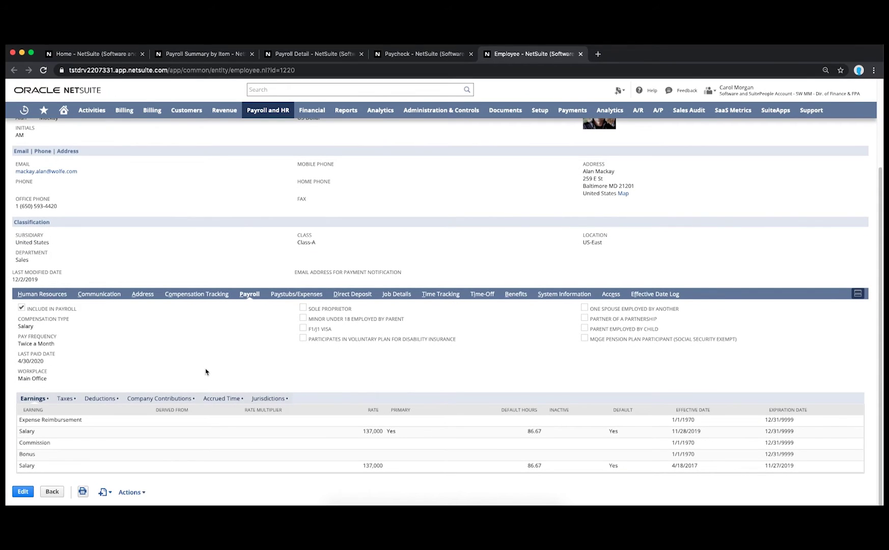
click(642, 295)
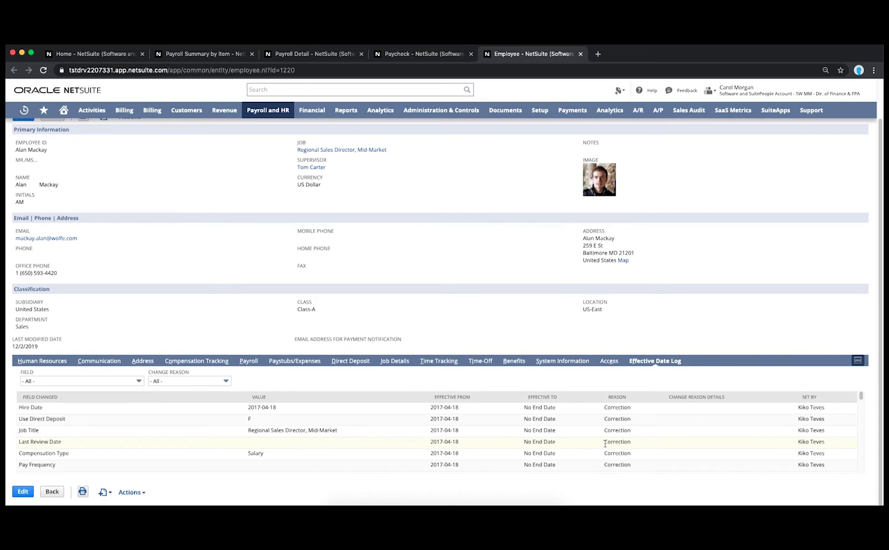
scroll(591, 468, down, 1)
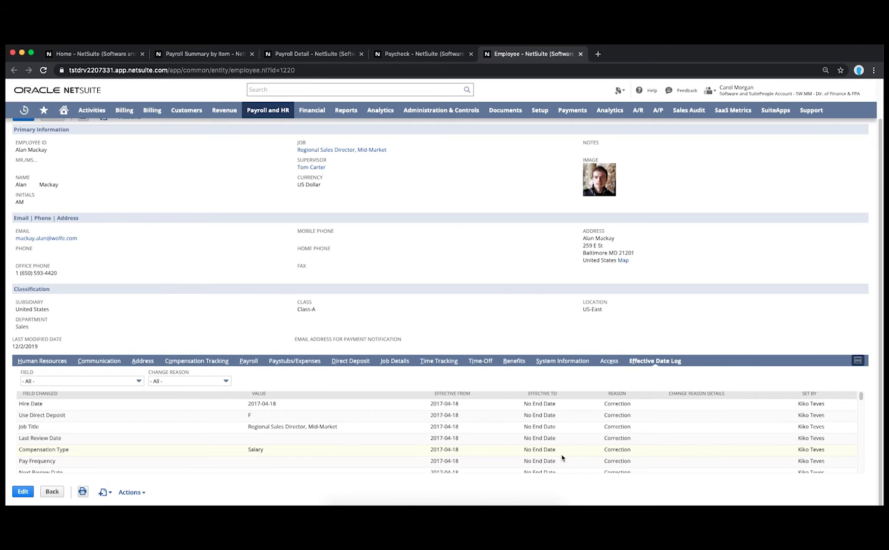
scroll(560, 456, down, 3)
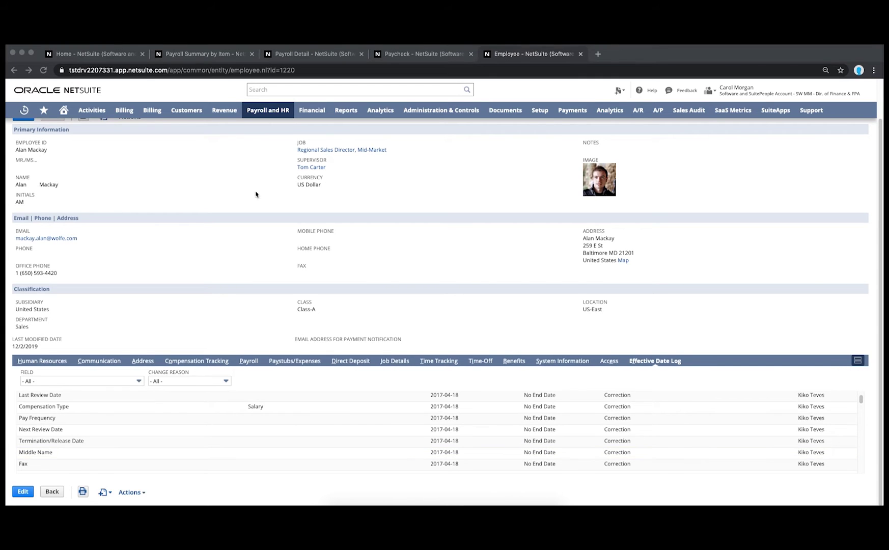
click(59, 114)
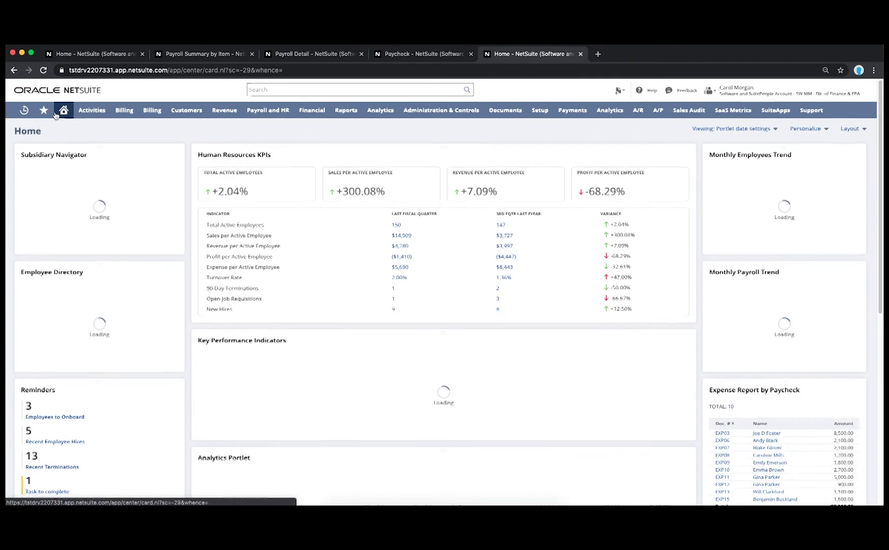
scroll(263, 265, down, 3)
scroll(263, 264, down, 10)
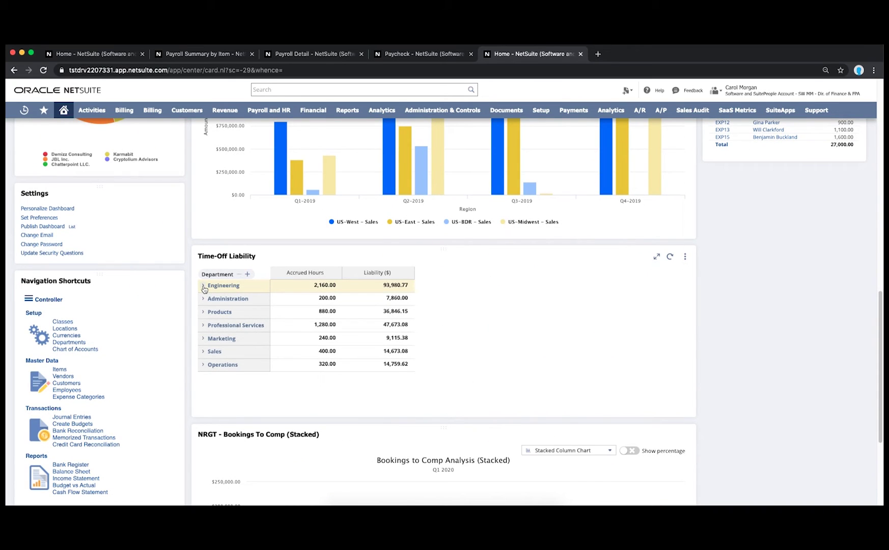
click(203, 286)
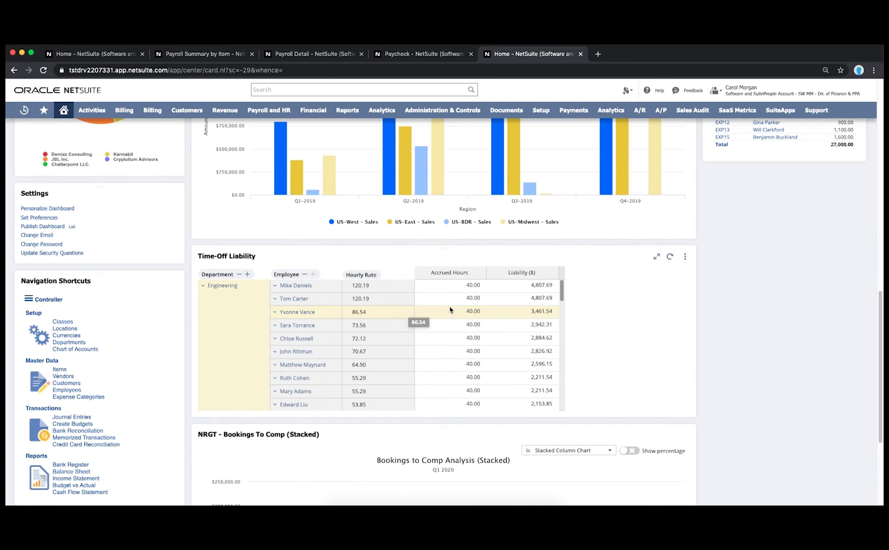
click(304, 274)
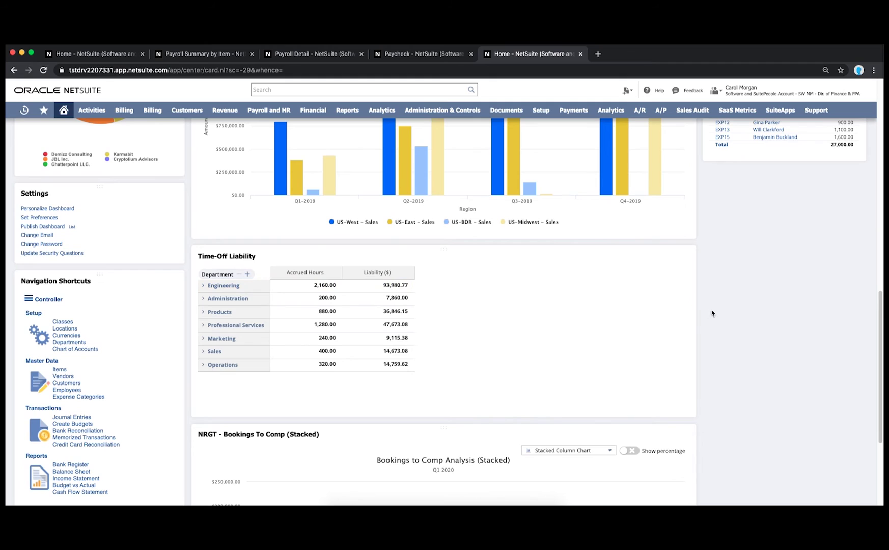
scroll(711, 312, up, 2)
scroll(713, 309, up, 1)
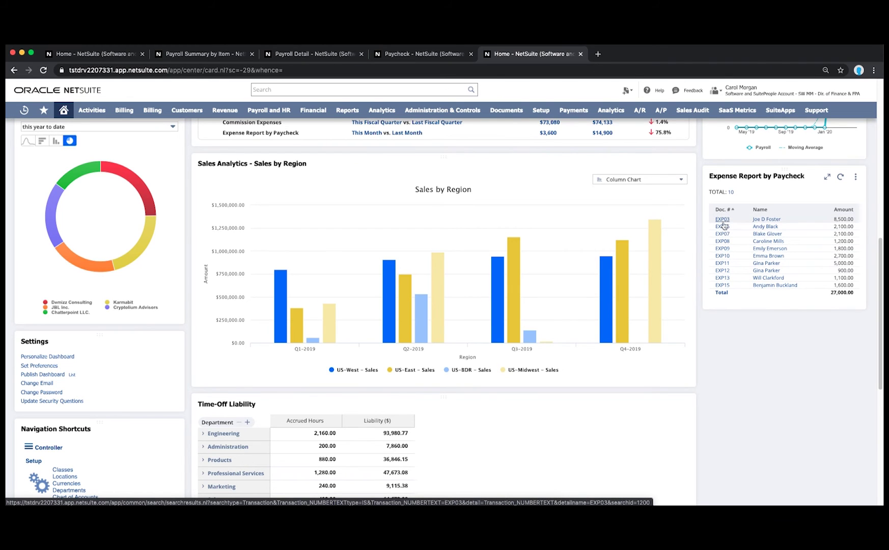
scroll(608, 302, down, 4)
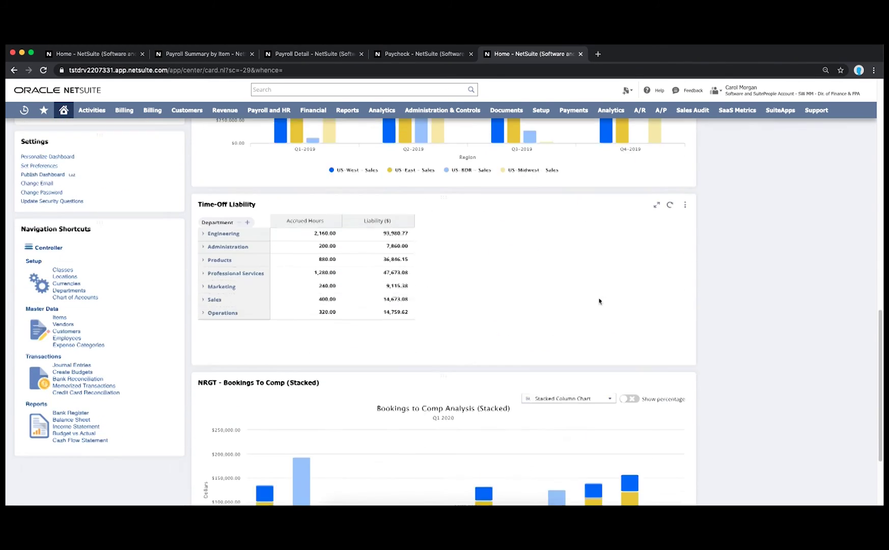
scroll(599, 301, down, 3)
mouse_move(591, 386)
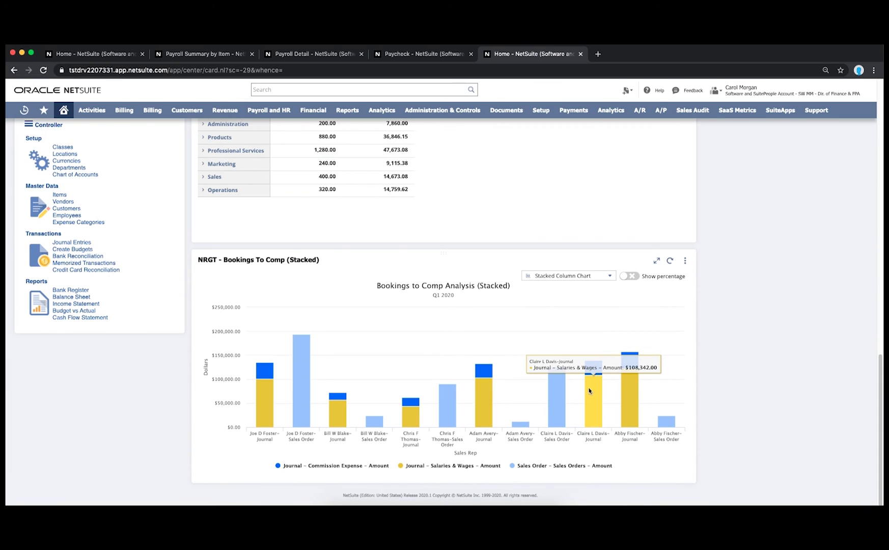
Hide the 'Sales Order – Sales Orders – Amount' series and read the remaining bar values.
mouse_move(559, 400)
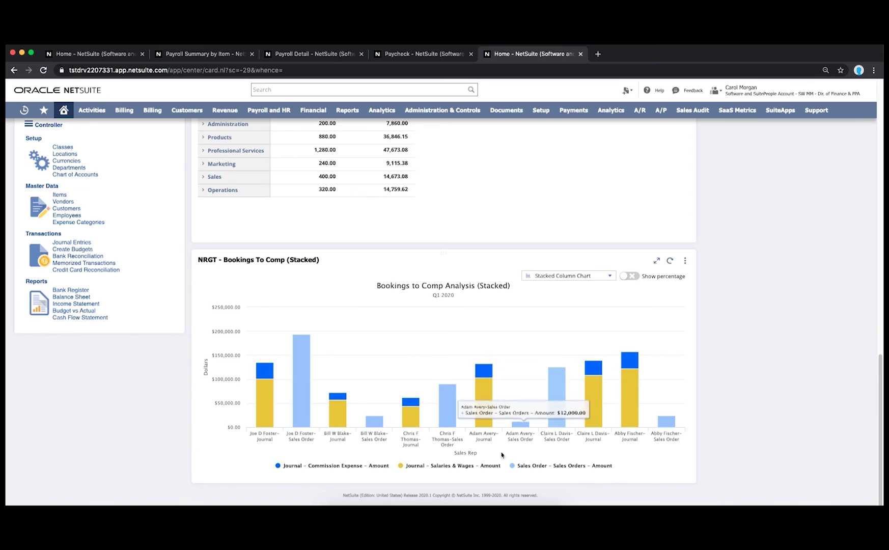
click(527, 466)
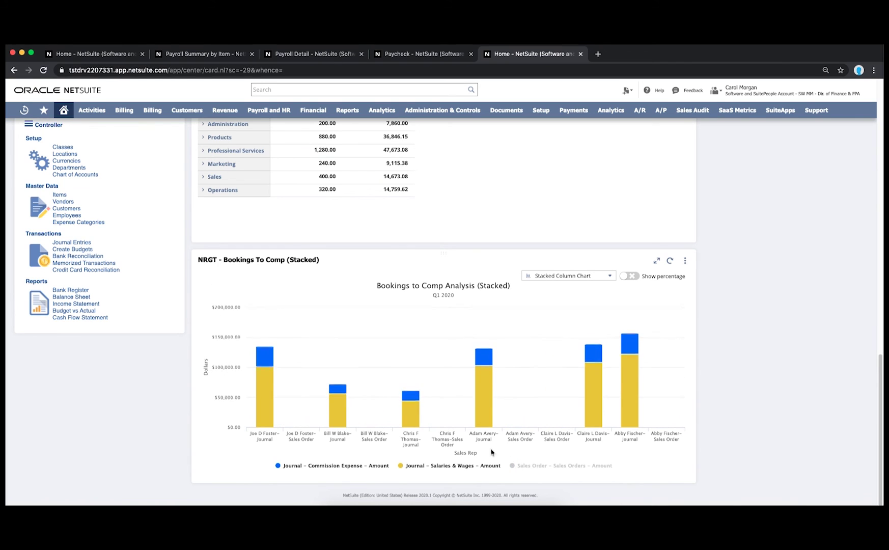
mouse_move(261, 361)
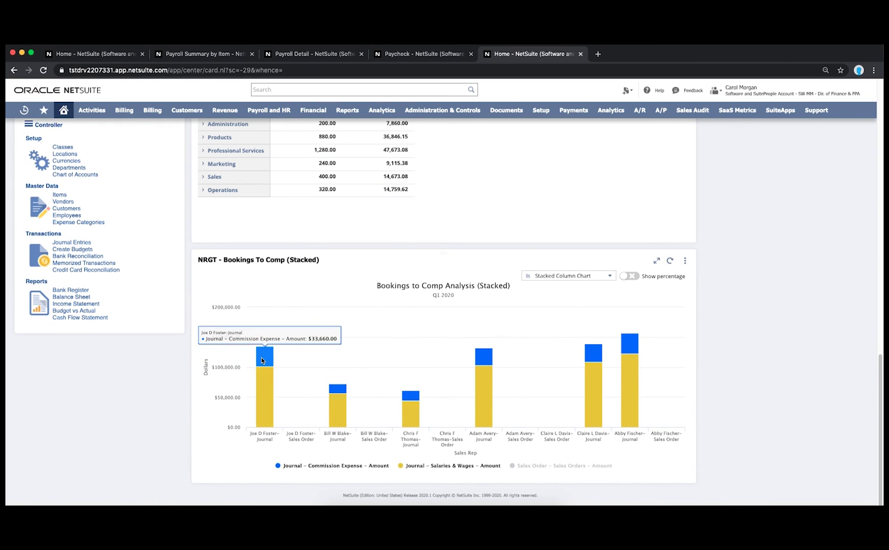
mouse_move(630, 374)
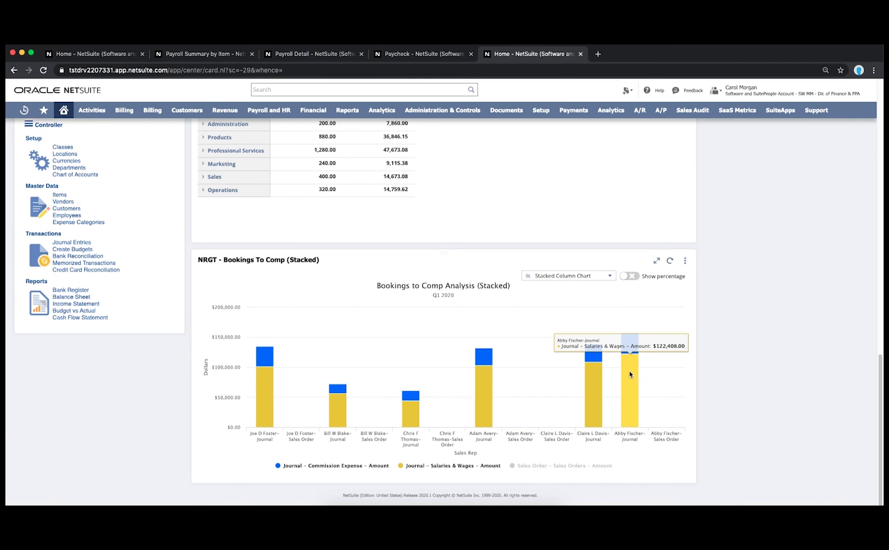